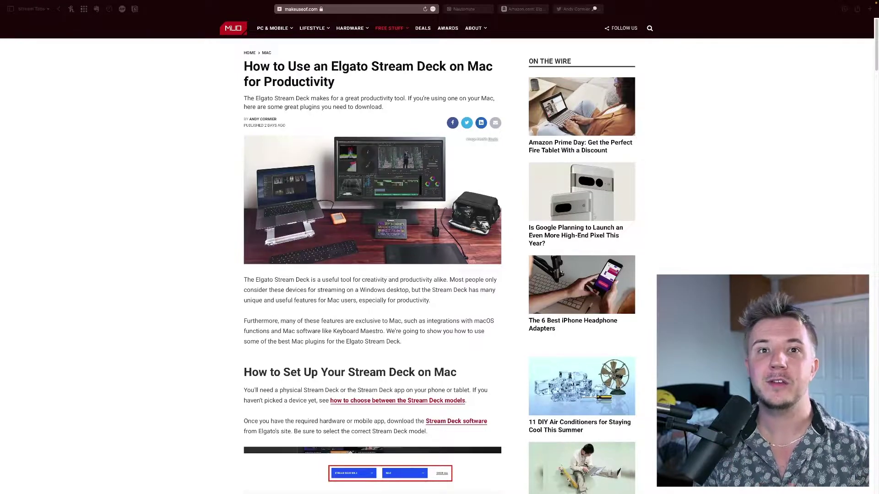
Scroll through the XL's Lighting profile with its power, Mood, Light, Blue, 50% and 100% keys.
scroll(212, 349, "down", 8)
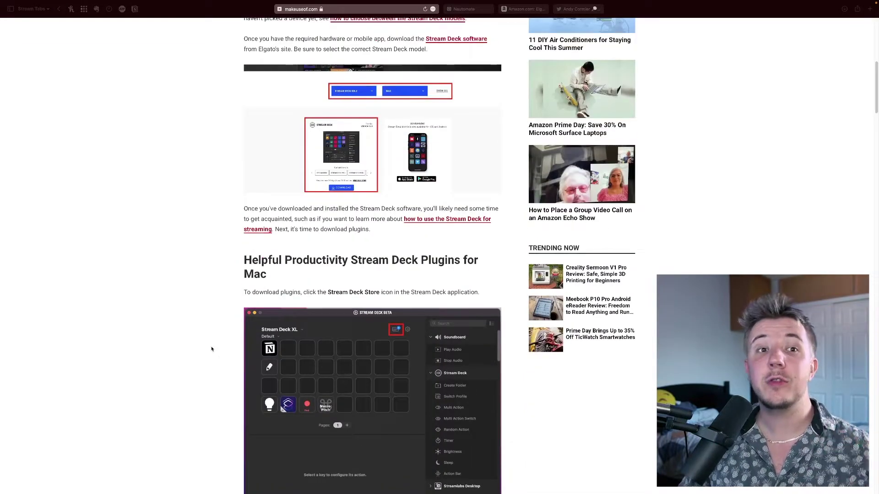
scroll(212, 349, "up", 6)
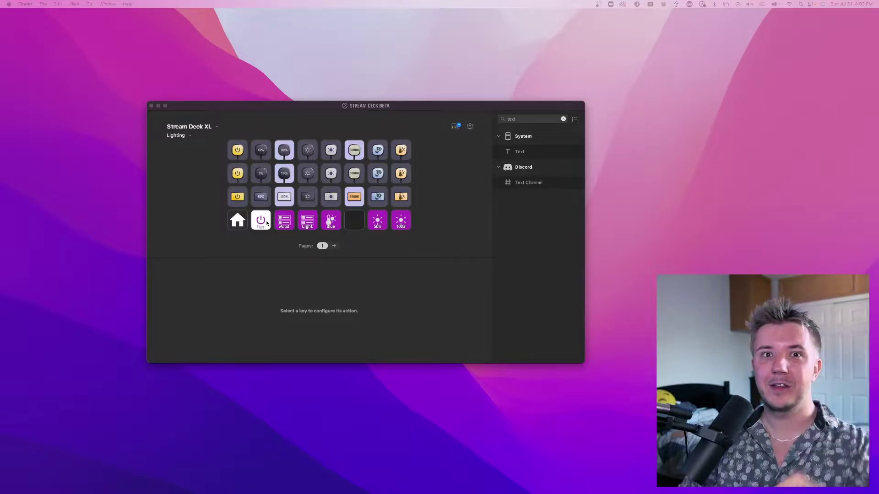
Switch the device selector from Stream Deck XL to the 15-key Stream Deck.
left_click(219, 130)
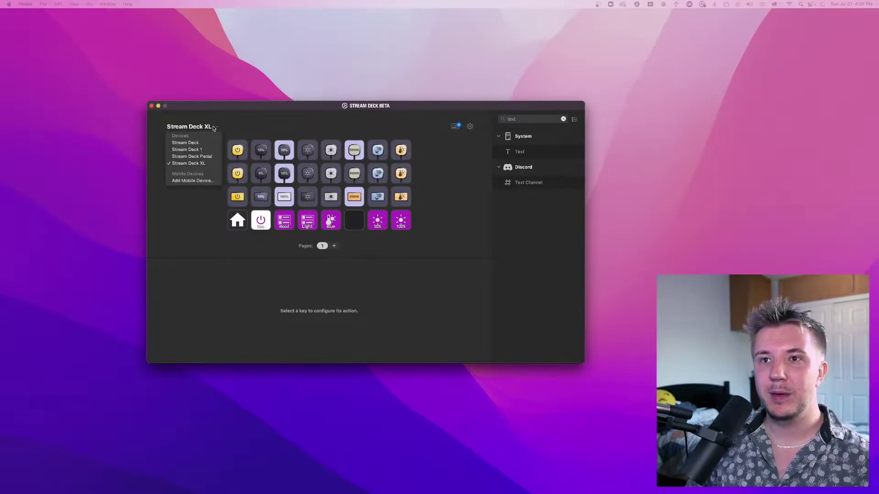
left_click(198, 145)
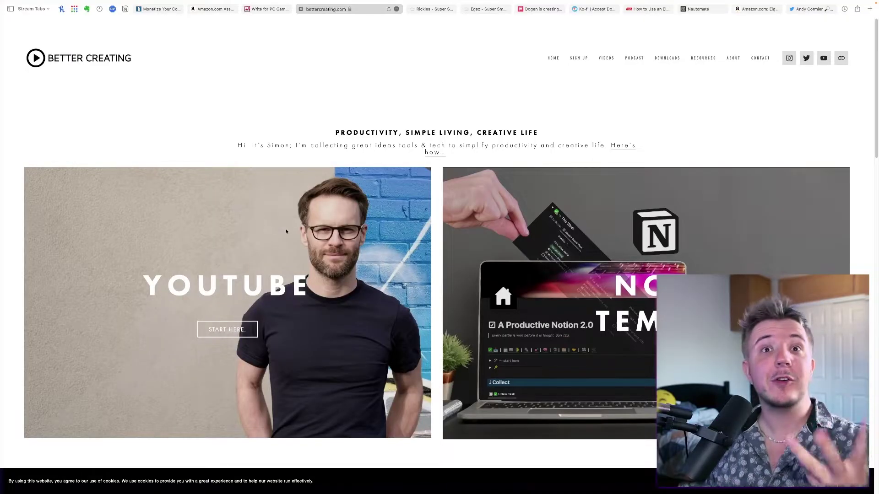
Open the Better Creating site's Resources page, scroll down through it and return to the top.
left_click(709, 59)
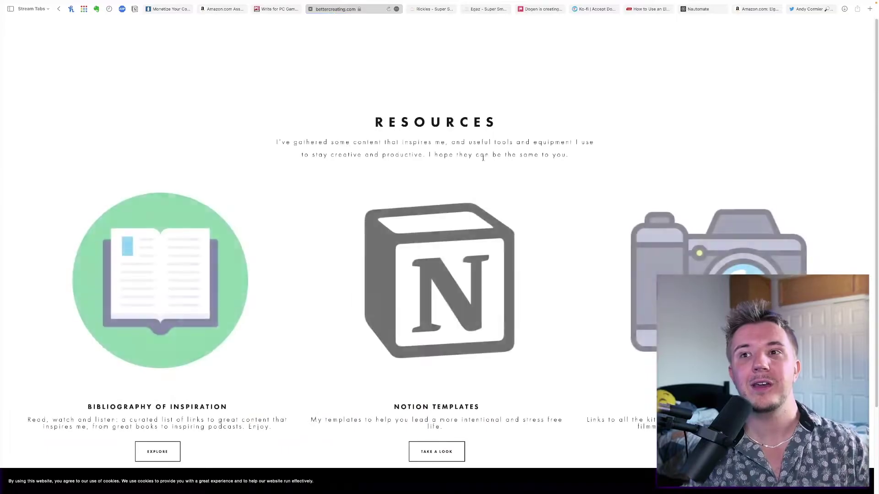
scroll(316, 238, "down", 1)
scroll(317, 248, "down", 2)
scroll(442, 359, "down", 1)
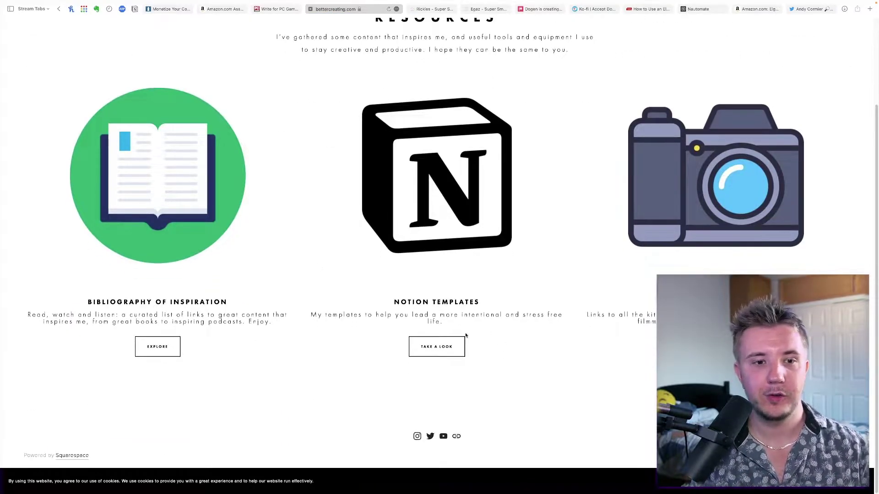
scroll(557, 334, "up", 3)
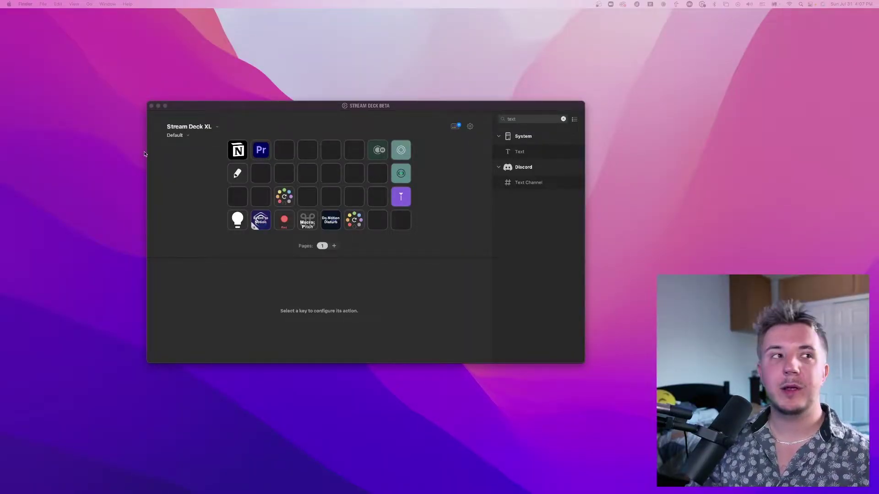
Select the Premiere Pro key on the XL Default profile to show its System: Open settings.
left_click(264, 153)
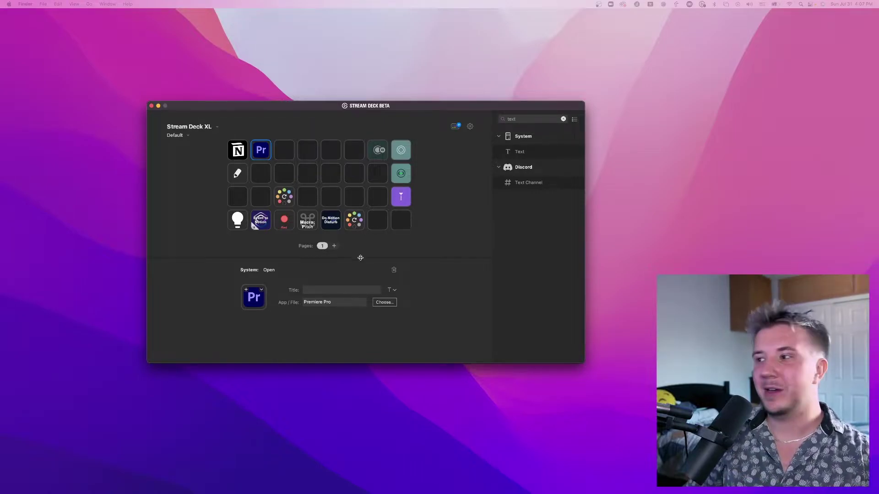
mouse_move(357, 492)
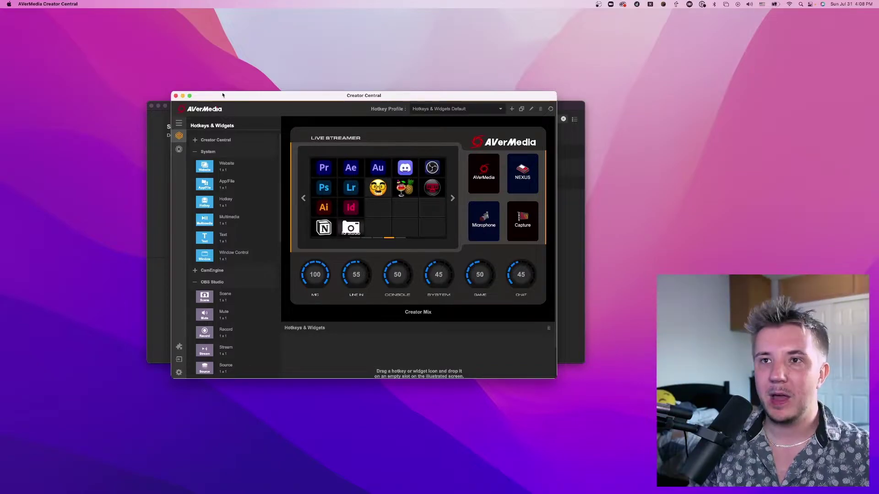
Move Creator Central aside and drop a System Text action onto an empty Stream Deck key.
left_click_drag(406, 99, 501, 96)
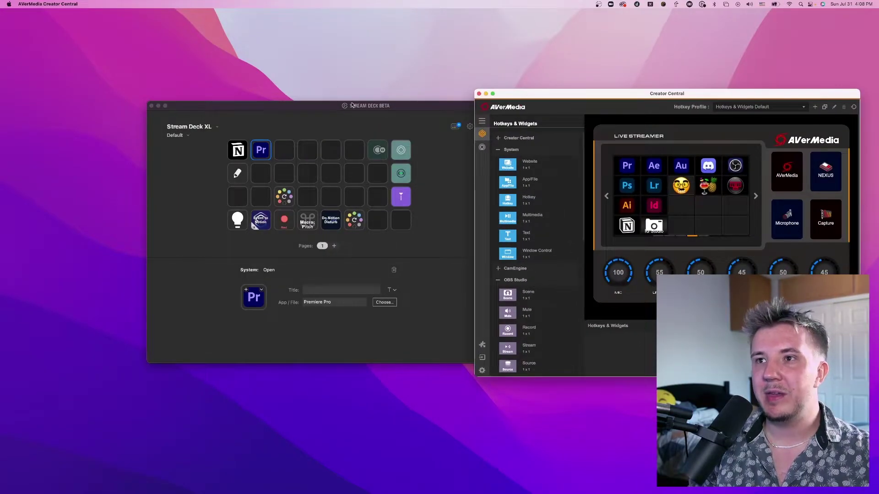
left_click_drag(353, 105, 229, 106)
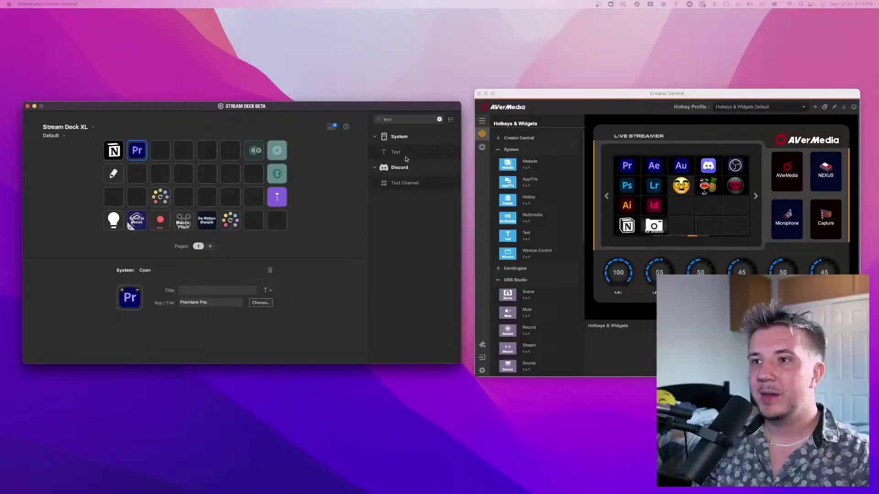
left_click_drag(396, 152, 183, 150)
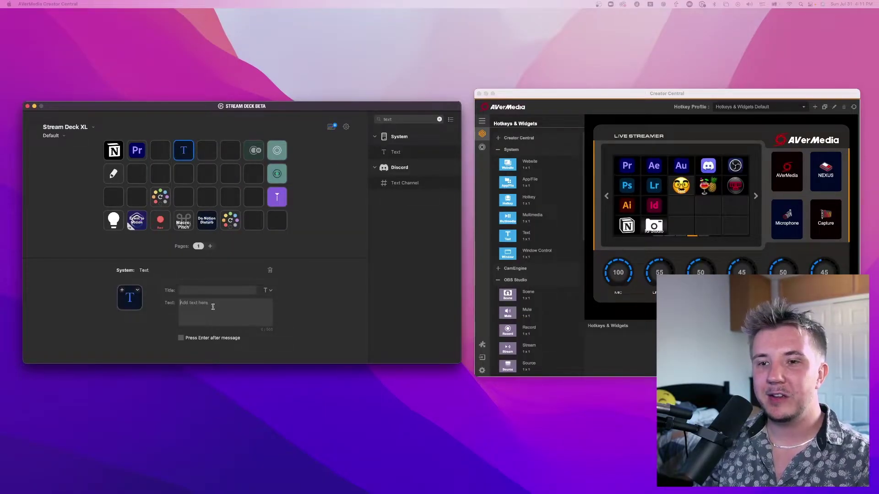
Set the key's text to 'I like to eat food' and test it in a new note.
left_click(212, 306)
type("I like to eat food")
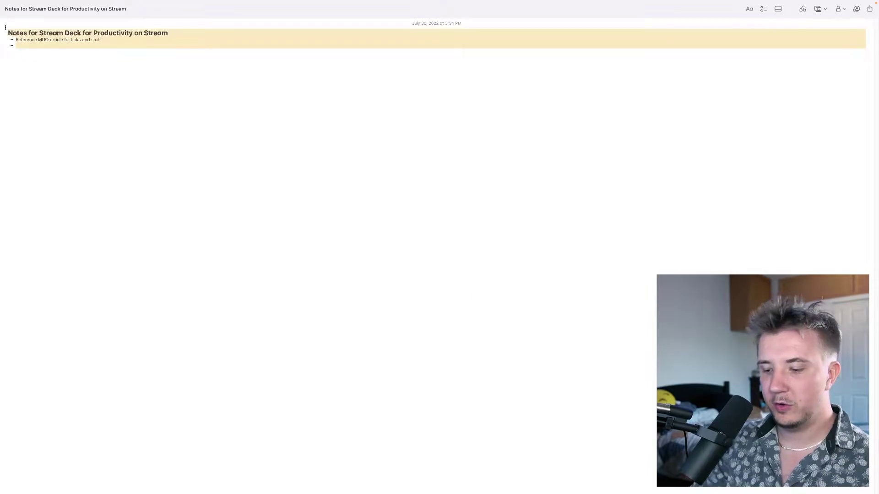
key("super+n")
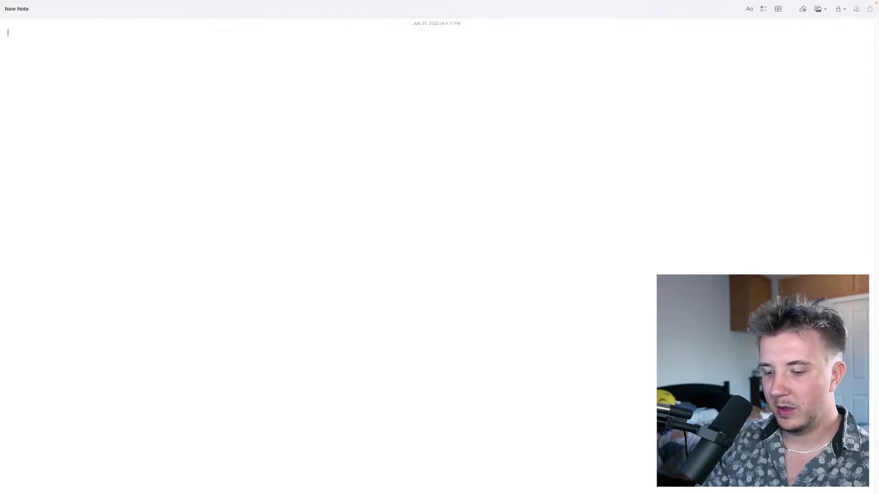
type("I like to eat food")
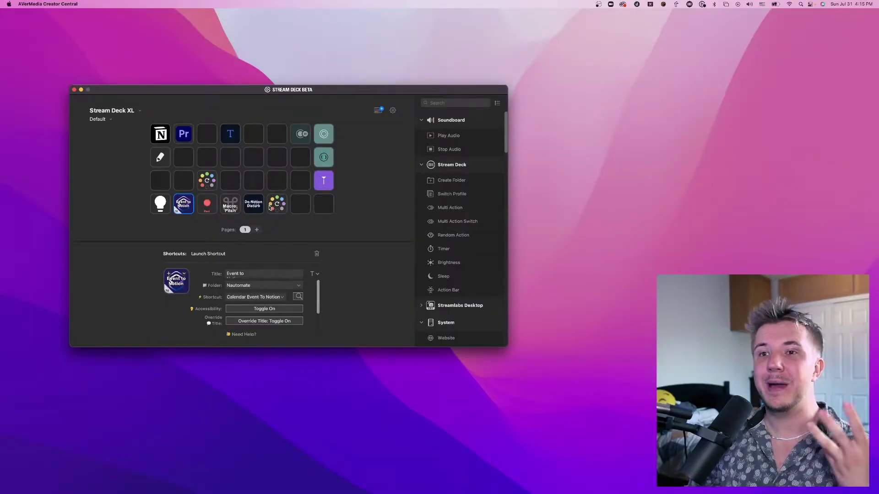
left_click(378, 110)
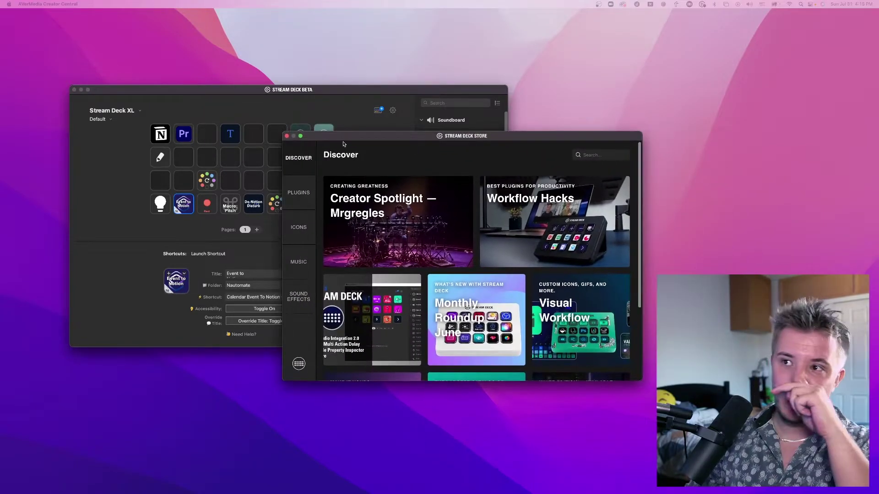
left_click(606, 151)
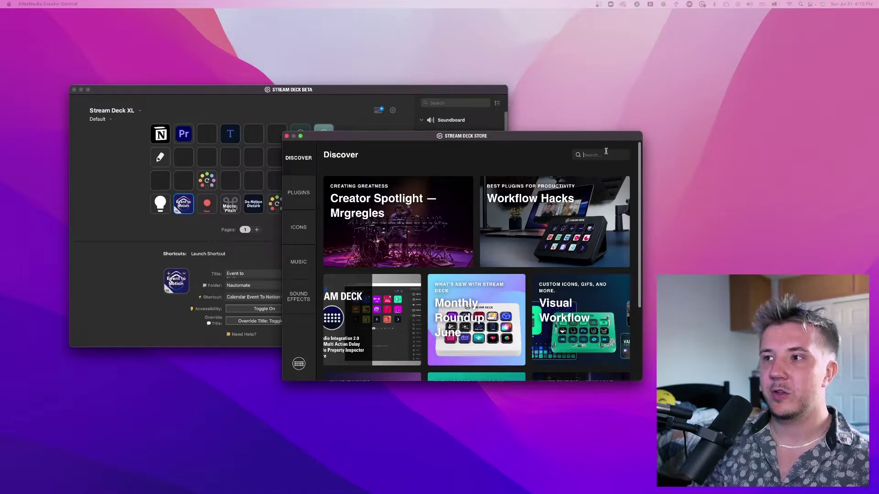
type("short")
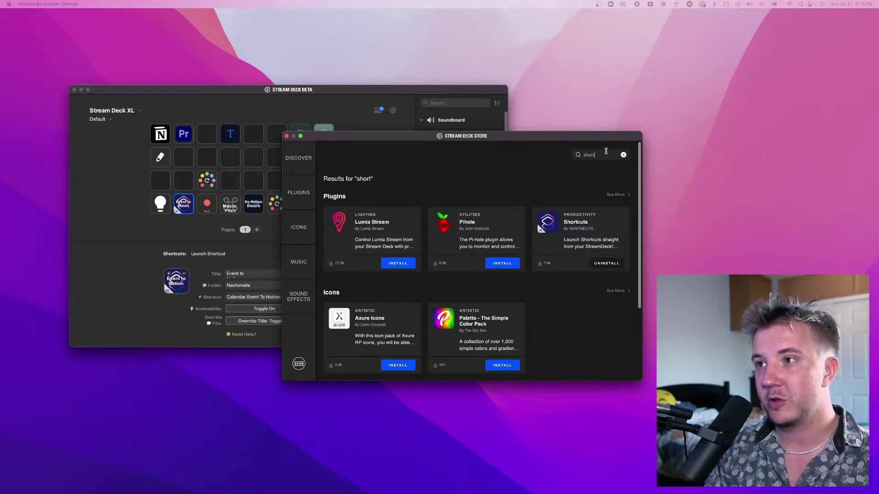
type("cuts")
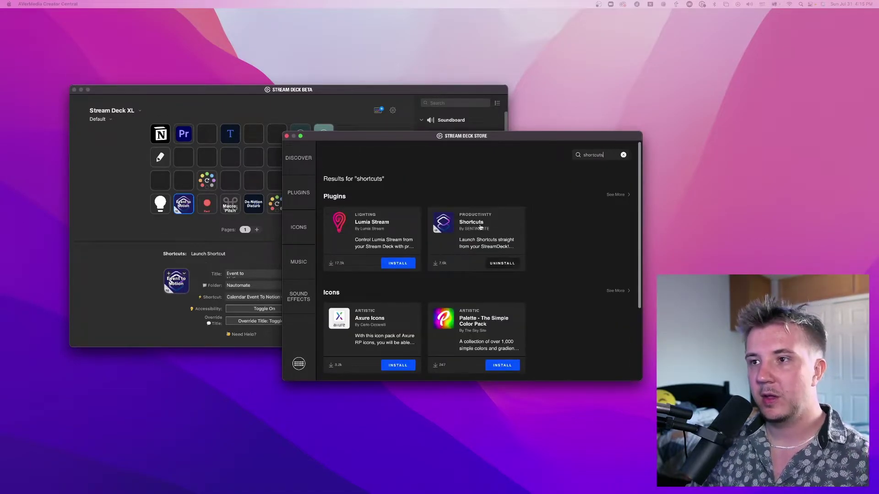
left_click(480, 228)
scroll(457, 275, "down", 5)
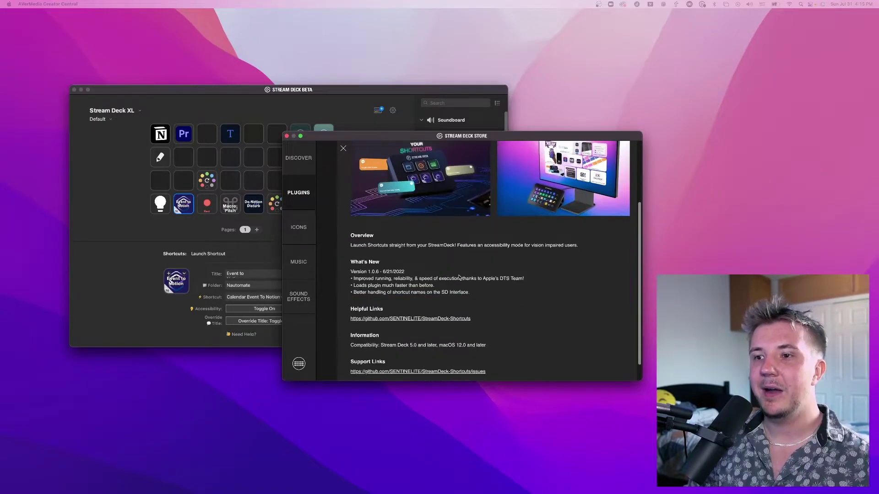
scroll(460, 278, "up", 5)
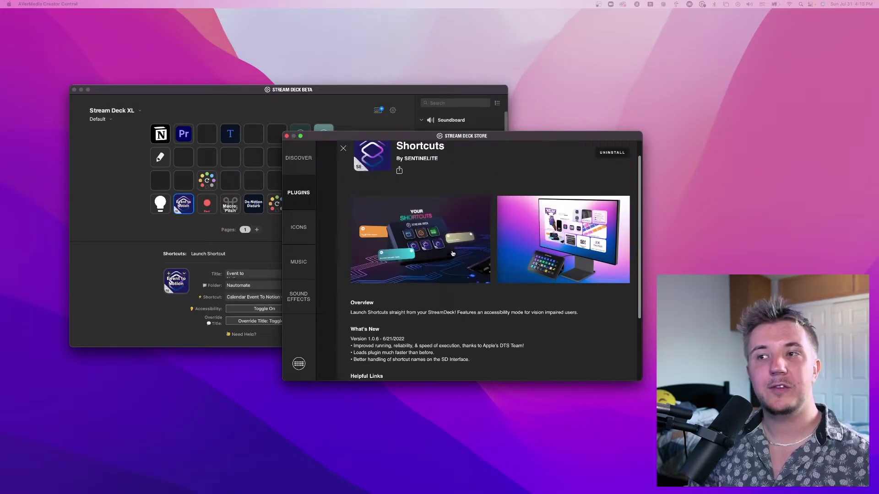
left_click(287, 137)
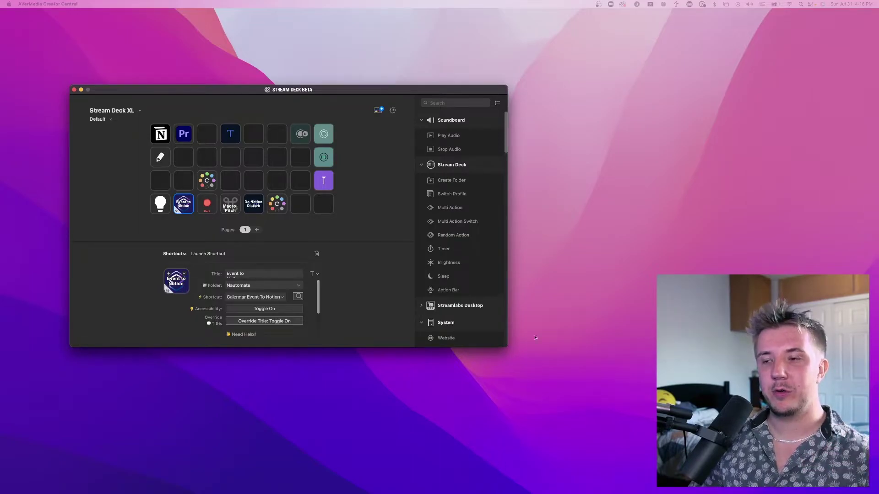
Trigger the Calendar Event To Notion shortcut so its empty event-title prompt appears.
left_click(543, 410)
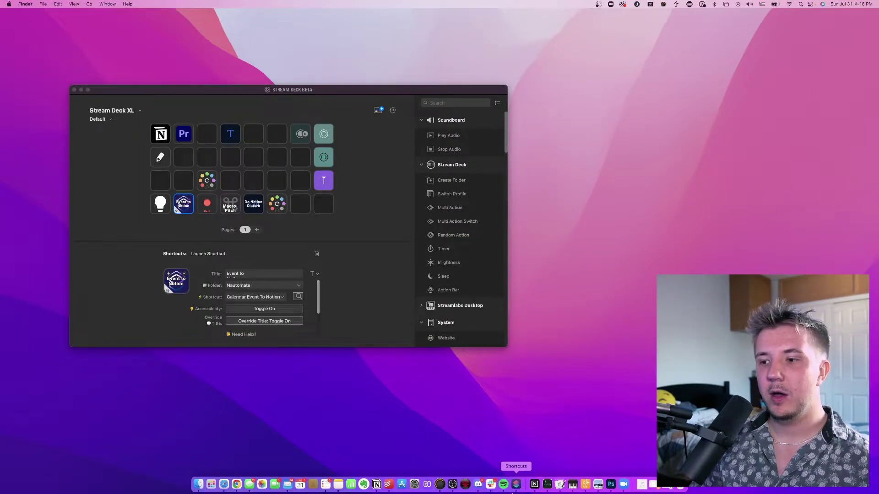
left_click(516, 490)
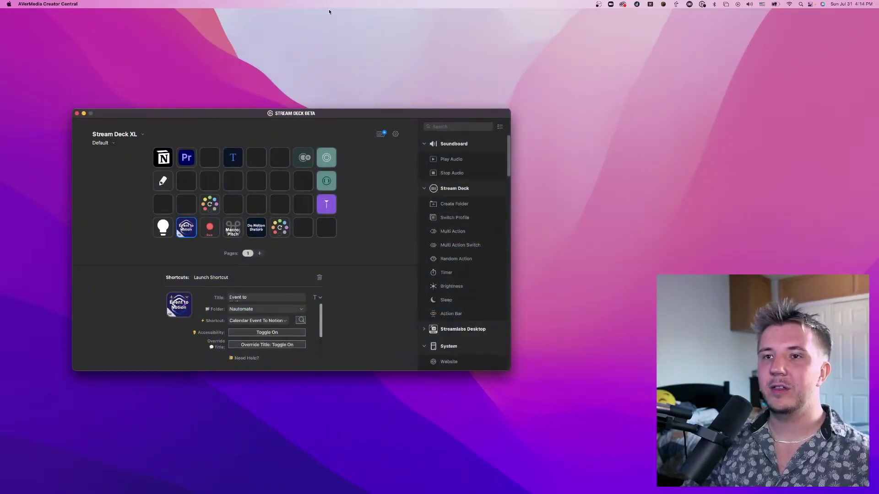
left_click_drag(359, 117, 357, 94)
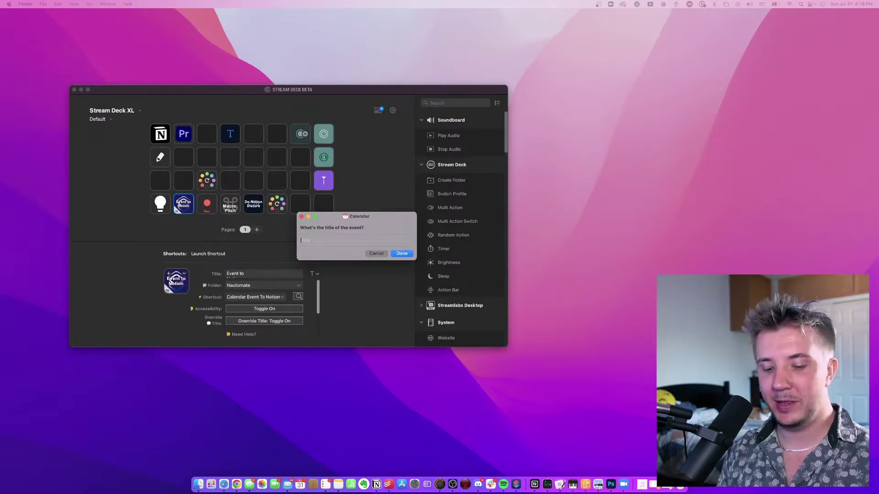
Enter 'Edit Stream Footage P1 CC' as the event title and confirm it with Done.
type("Edit Stream Footage P1 CC")
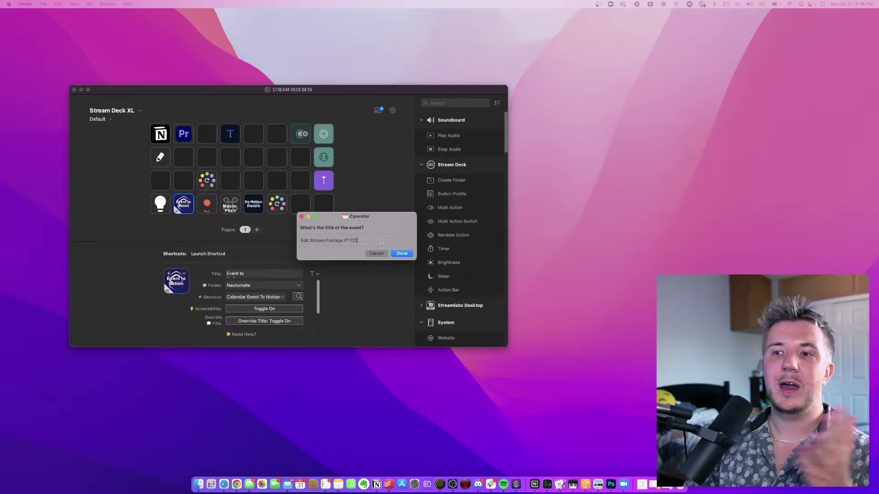
double_click(347, 240)
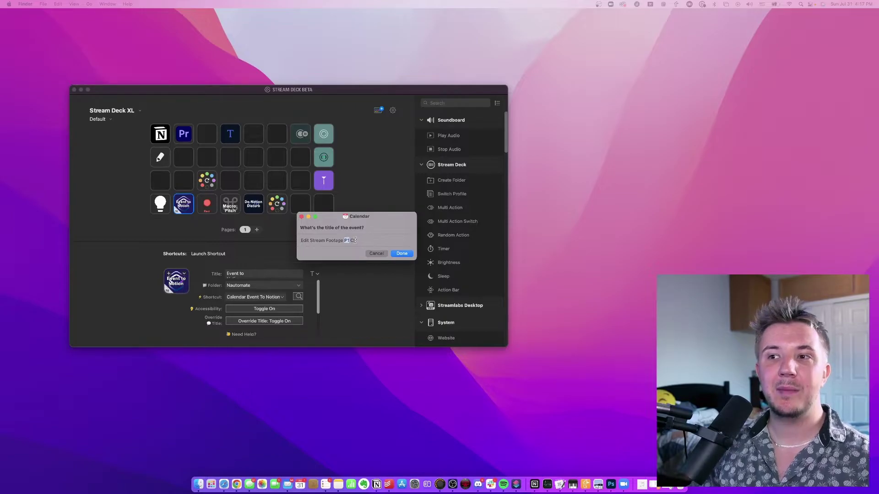
double_click(354, 240)
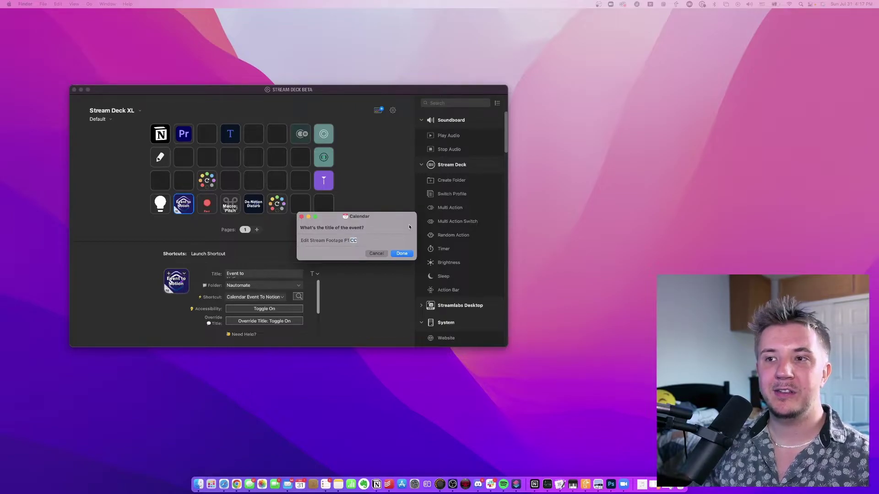
left_click(402, 254)
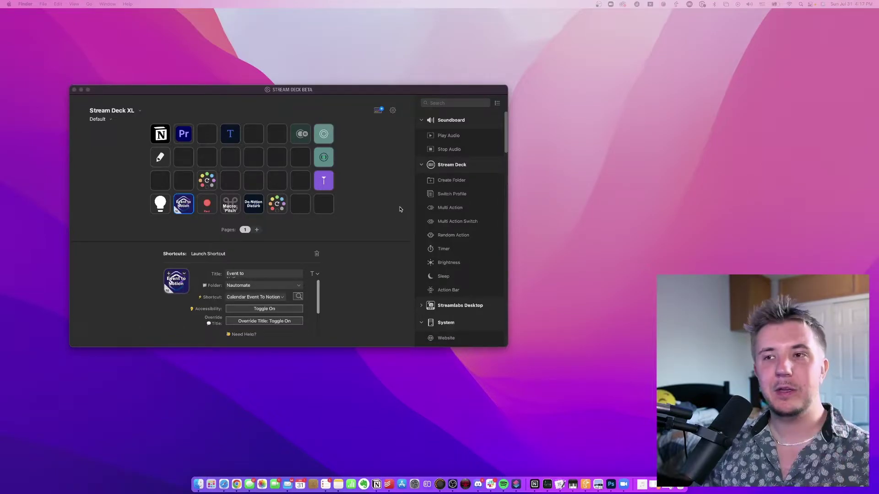
Select all six TikToks videos and tag them red with Ctrl+1, then green with Ctrl+4.
left_click(206, 208)
key("super+Tab")
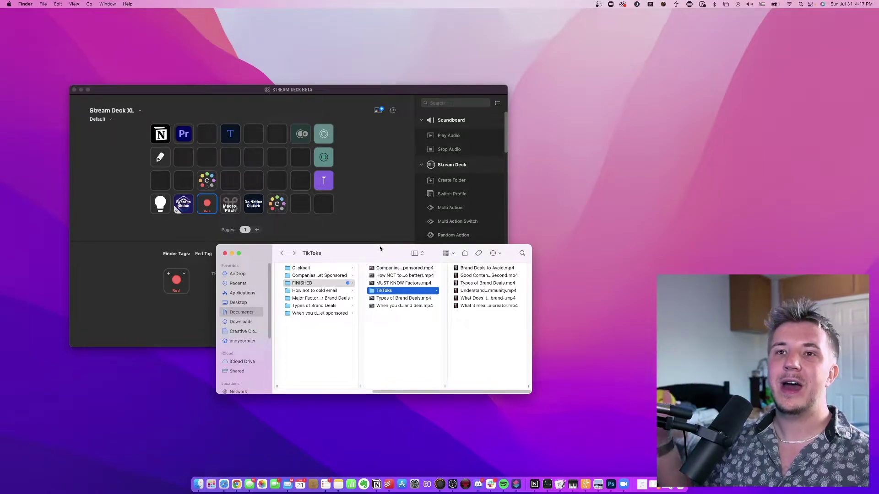
left_click(470, 282)
key("super+a")
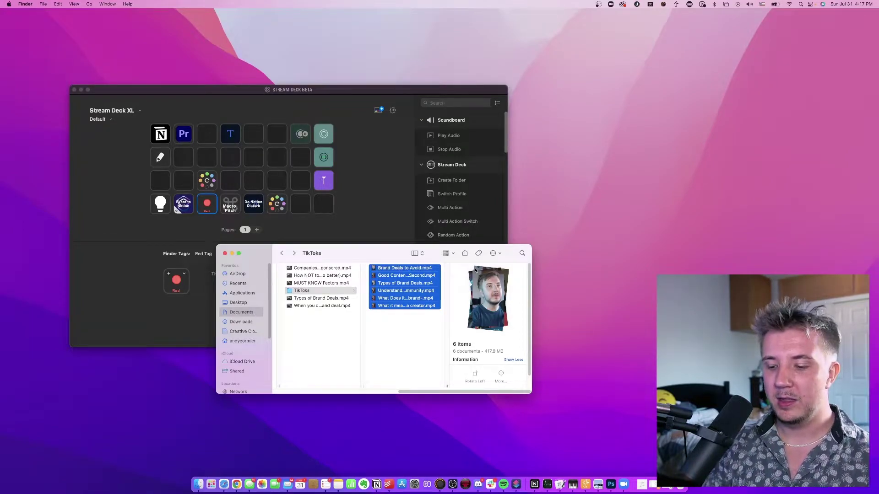
key("ctrl+1")
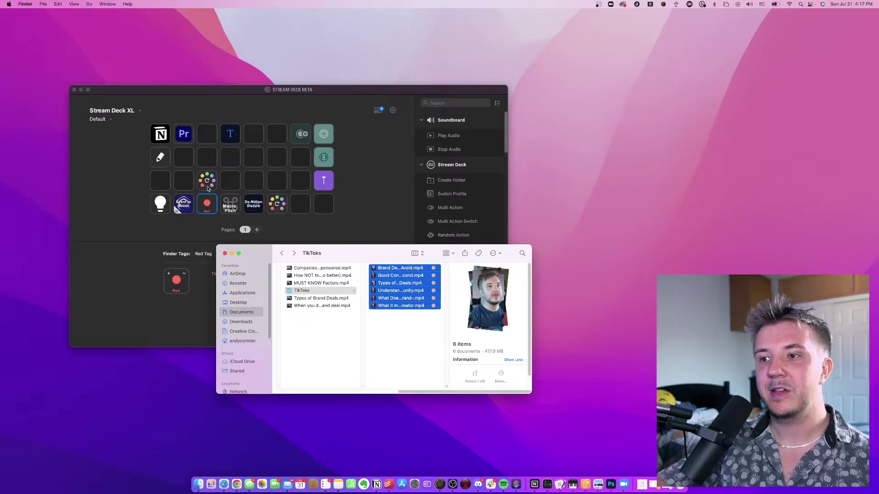
key("ctrl+4")
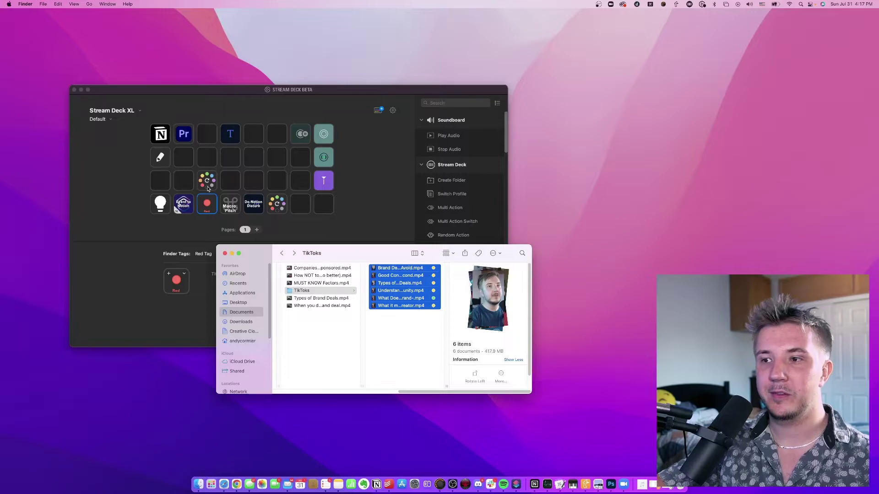
left_click(208, 188)
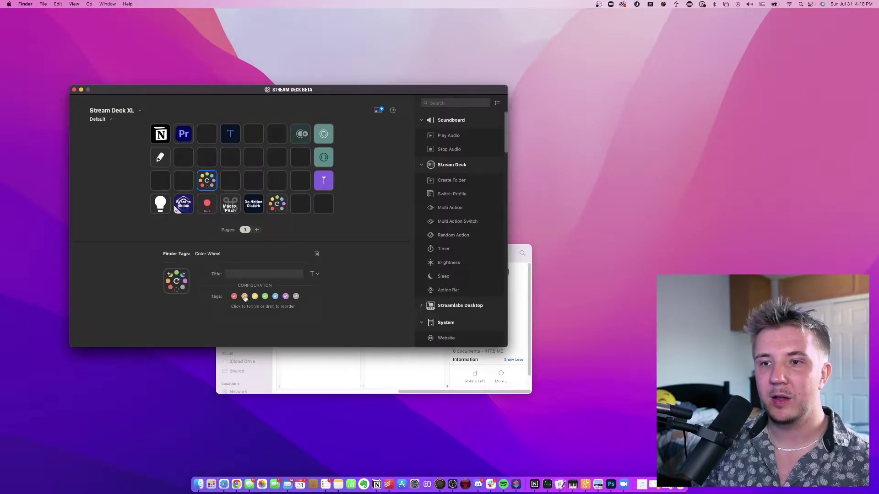
Toggle blue off the Color Wheel key's Finder Tags so it cycles red, yellow and green.
left_click(276, 297)
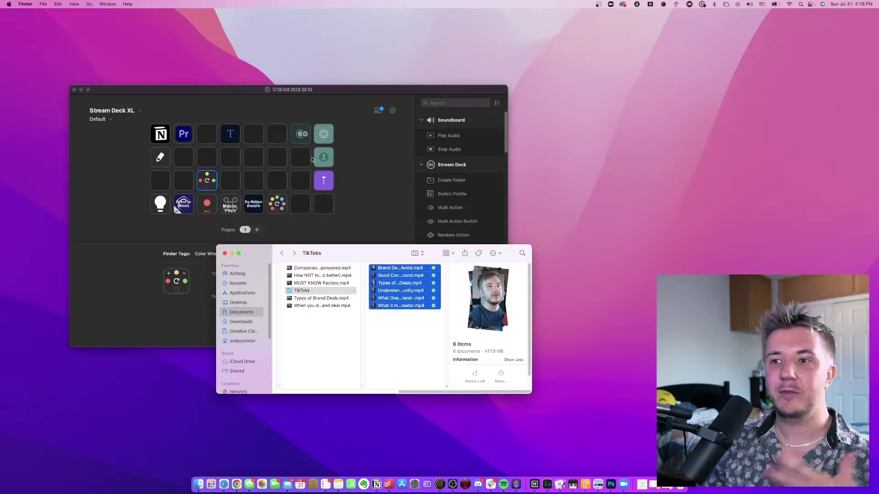
Retag the six selected TikToks videos green, then back to red, and reselect them.
left_click_drag(418, 332, 401, 273)
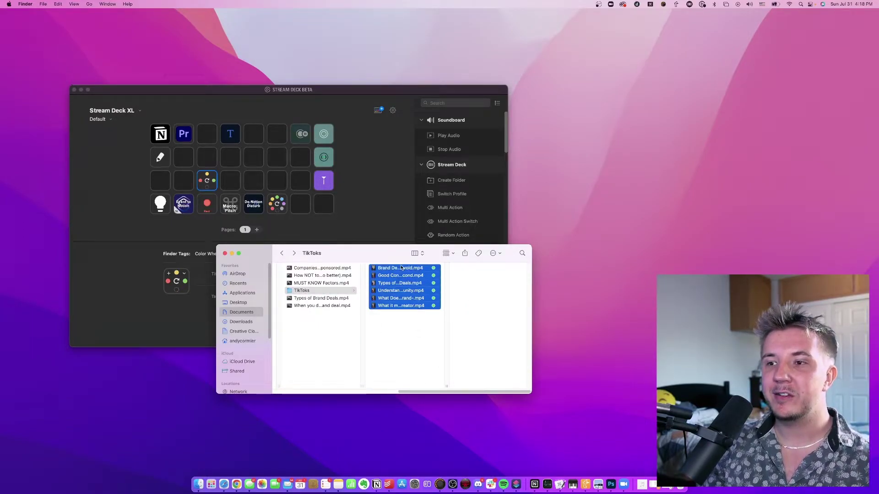
right_click(398, 270)
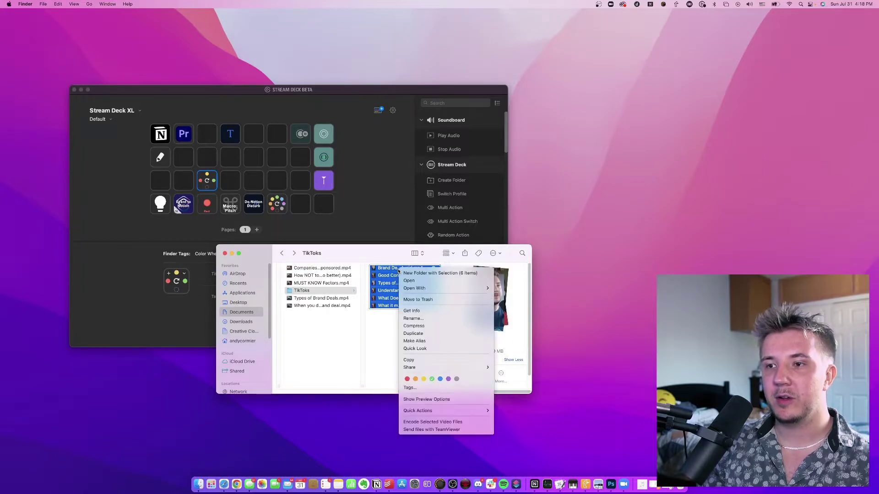
left_click(432, 379)
right_click(401, 281)
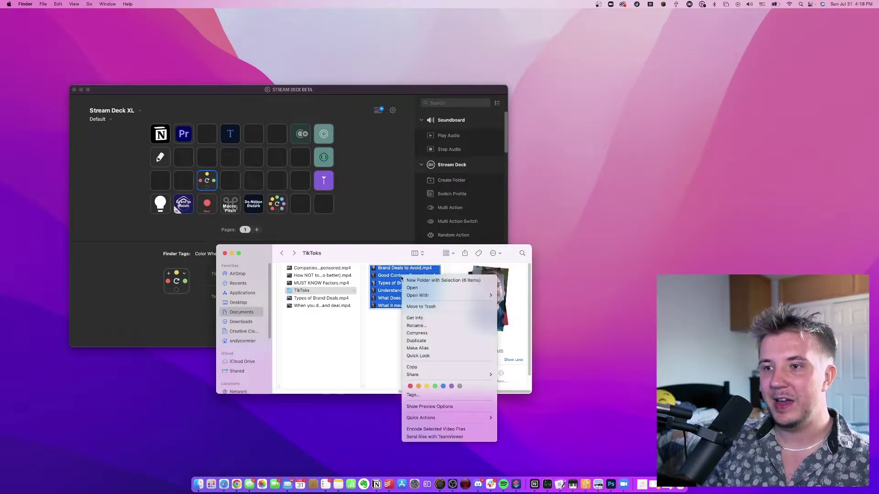
left_click(409, 388)
left_click(406, 338)
left_click_drag(412, 323, 407, 271)
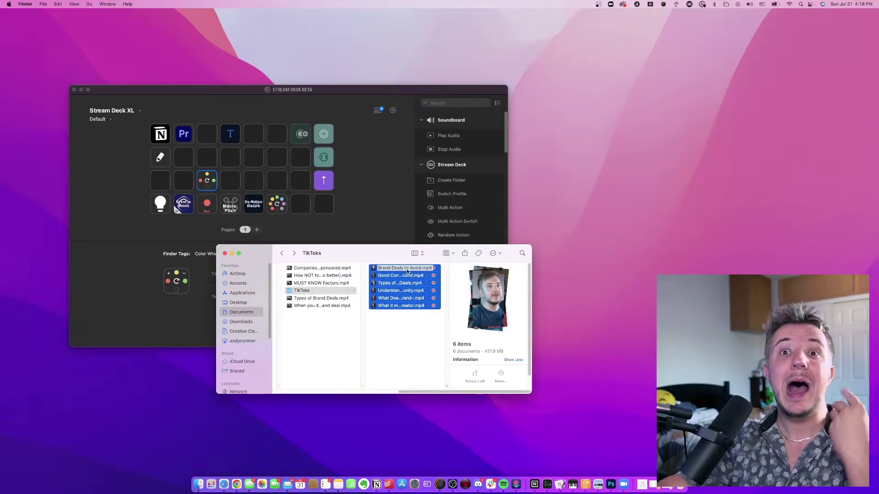
left_click(329, 223)
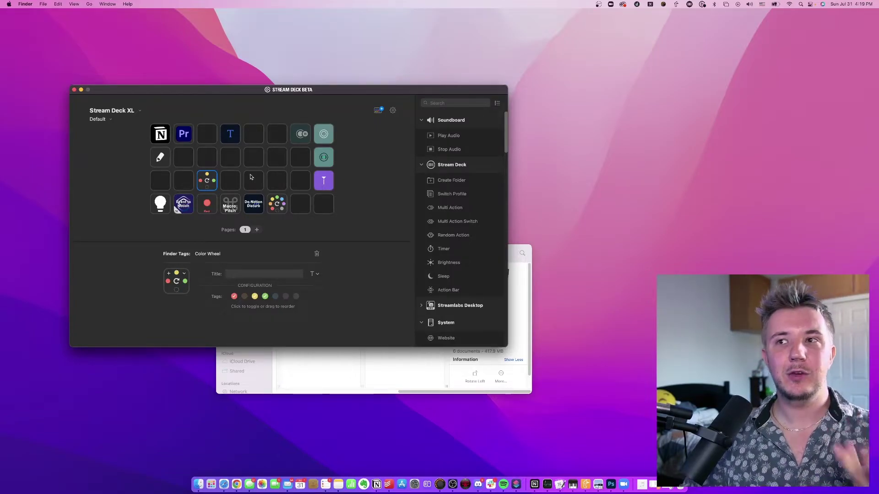
Select the Macro Pitch key to show its KM Link to the TE Macro - Pitch macro.
left_click(269, 114)
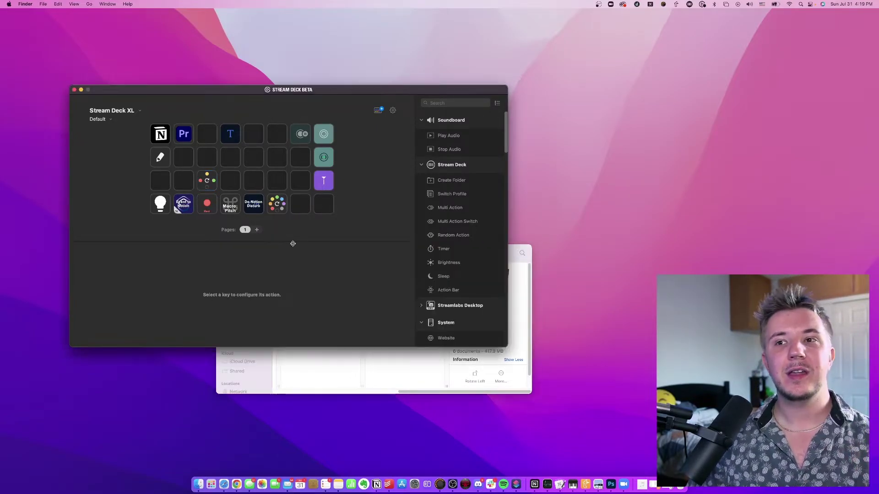
left_click(233, 208)
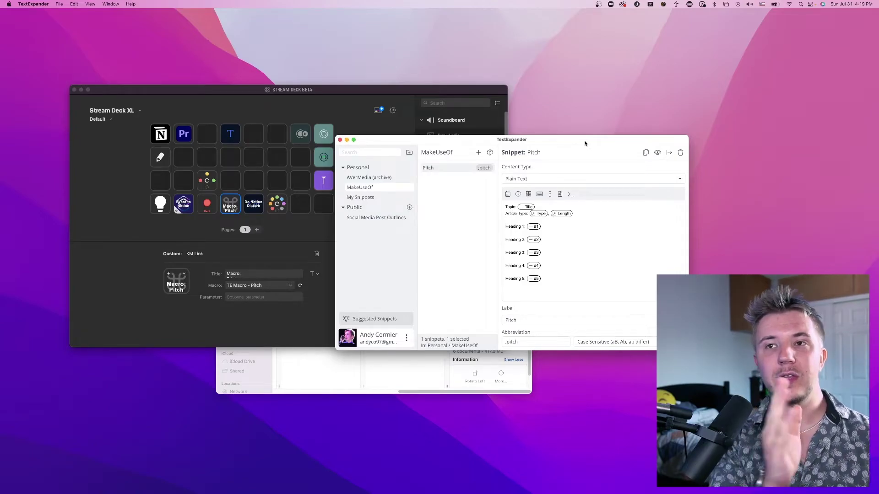
Highlight the Pitch snippet's ;pitch abbreviation, show the matching Stream Deck text key, and reposition TextExpander.
double_click(535, 343)
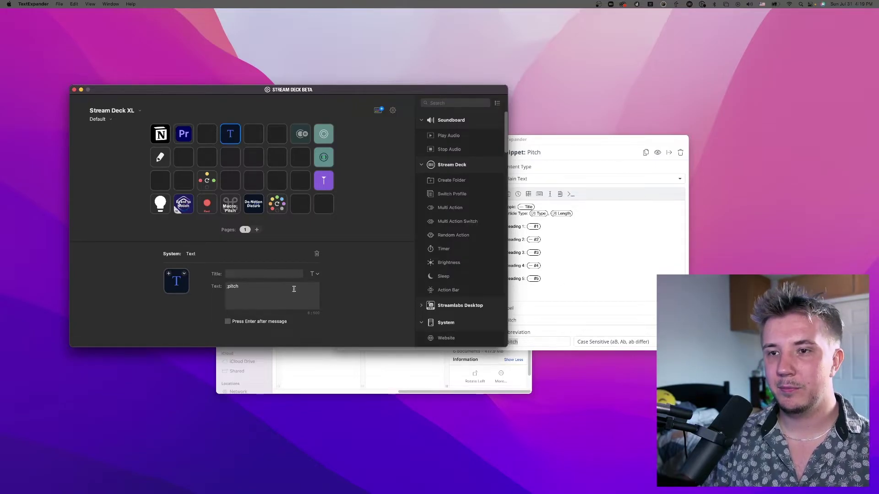
left_click(282, 275)
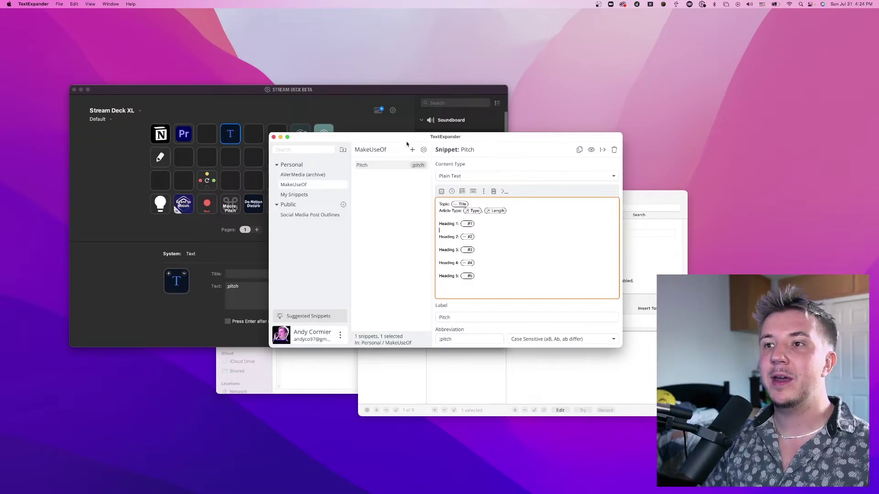
left_click_drag(407, 144, 426, 179)
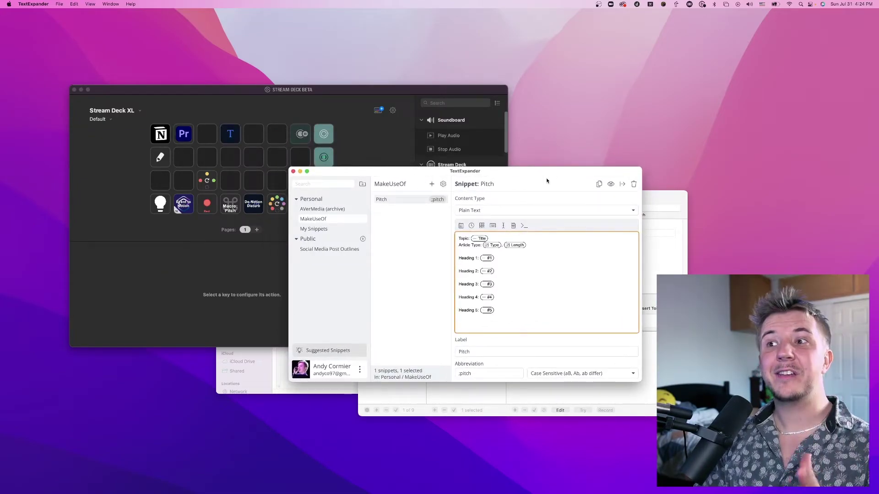
Show Stream Deck's ;pitch text key, then TE Macro - Pitch's Insert Text by Typing action in Keyboard Maestro.
left_click(259, 140)
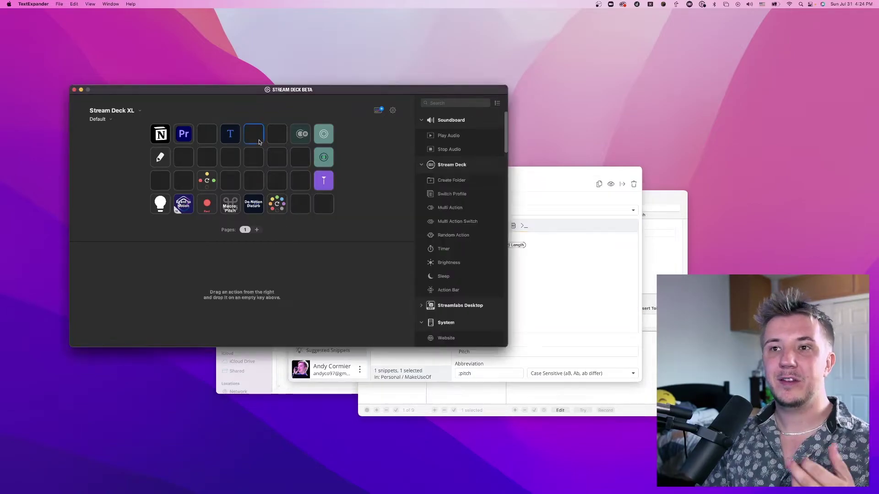
left_click(233, 135)
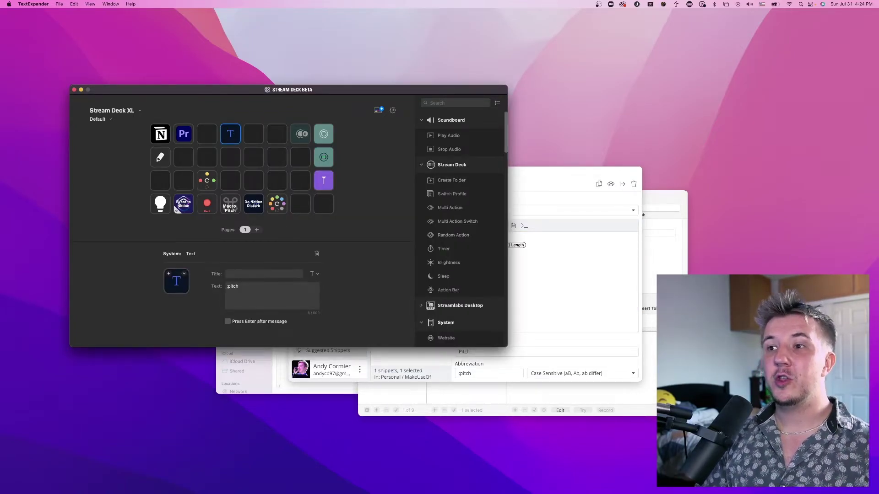
key("super+Tab")
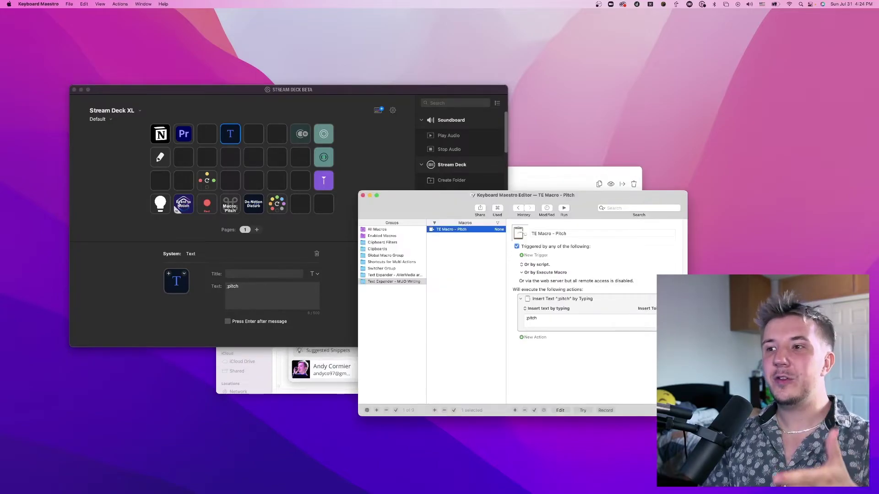
left_click_drag(511, 196, 443, 188)
left_click(461, 316)
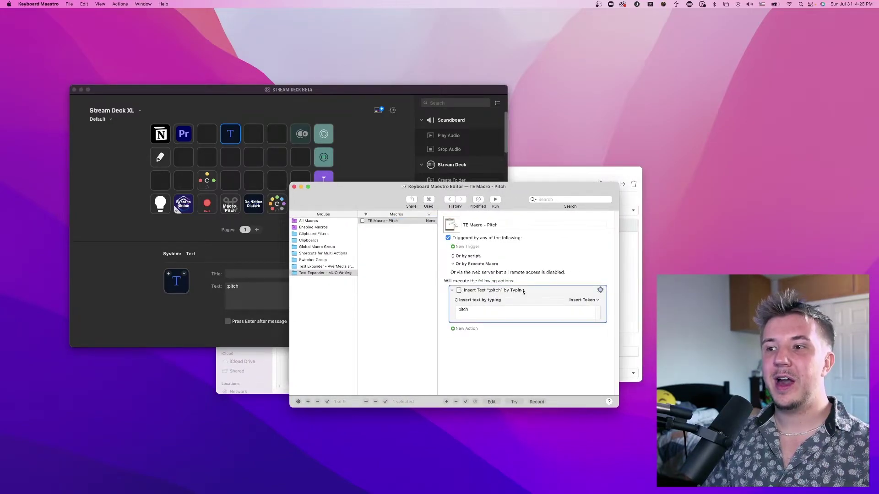
left_click(489, 310)
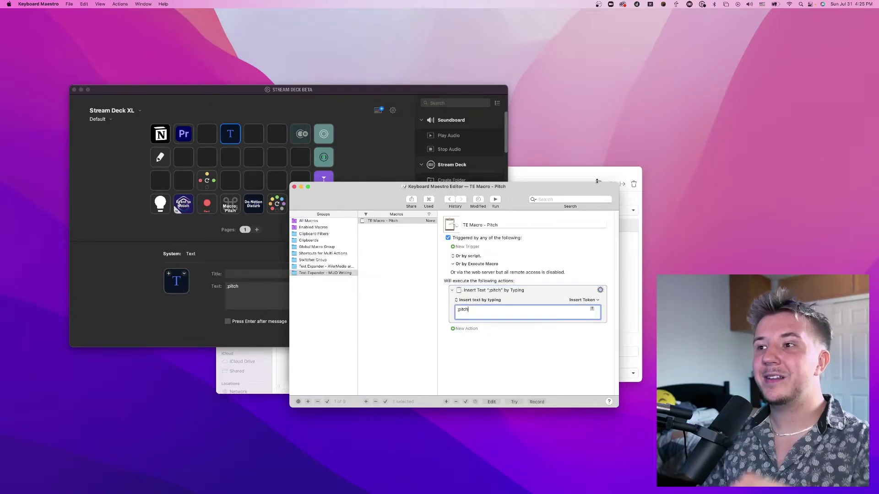
Compare with TextExpander's ;pitch abbreviation, then show the Macro Pitch key's KM Link settings.
key("super+Tab")
left_click(464, 374)
key("super+a")
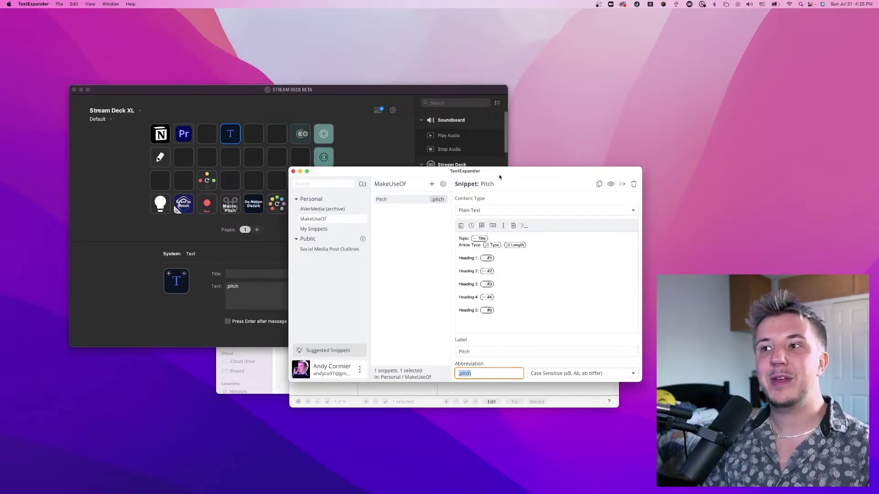
left_click(553, 394)
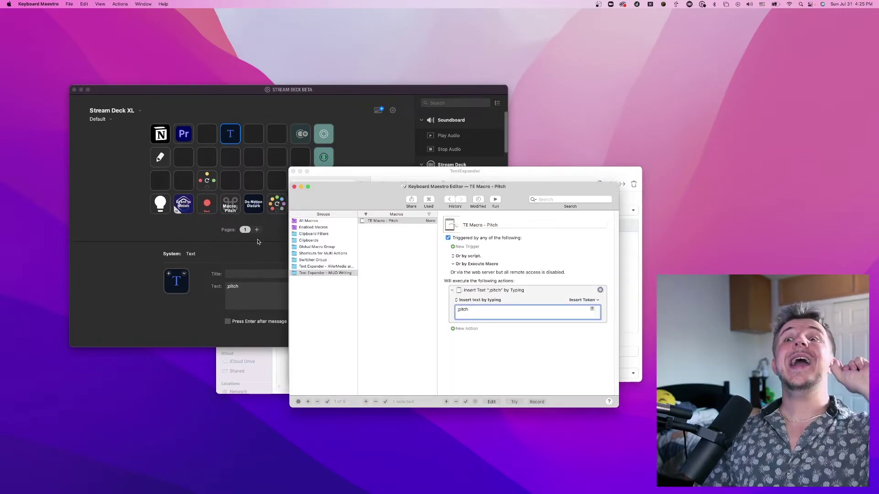
left_click(221, 244)
left_click(236, 203)
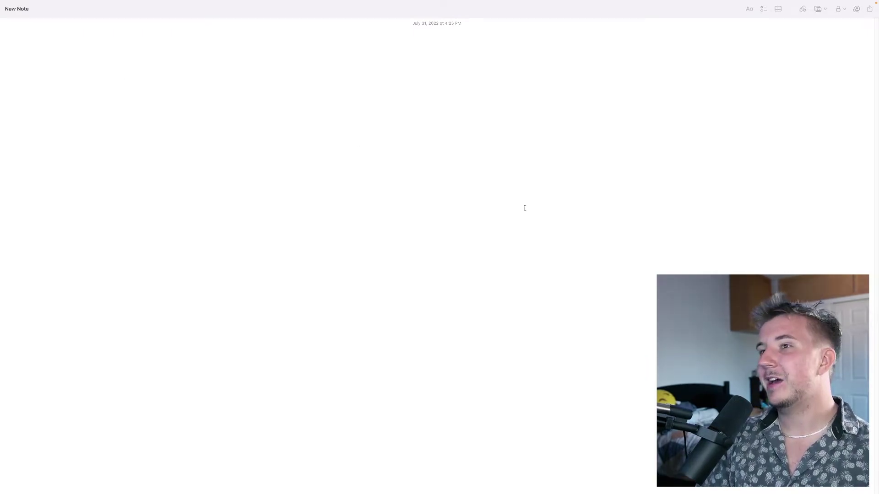
Fill in the pitch form with topic Wrest and headings Ewer, qwer, qwer, qwerqwer.
left_click_drag(387, 145, 133, 60)
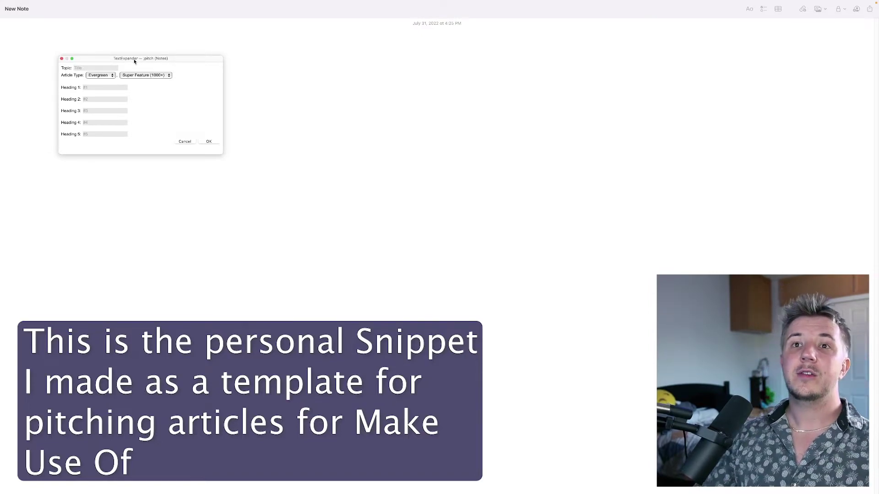
type("Wrest")
key("Tab")
type("Ewer")
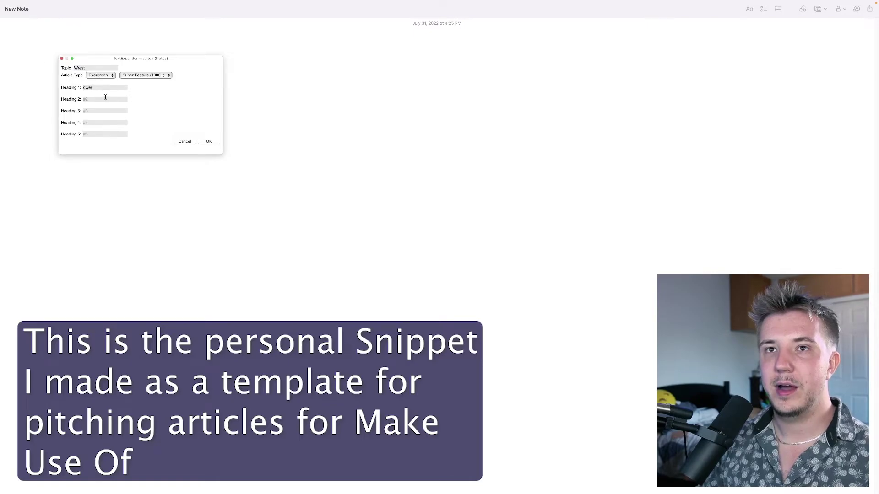
key("Tab")
type("qwer")
key("Tab")
type("qwer")
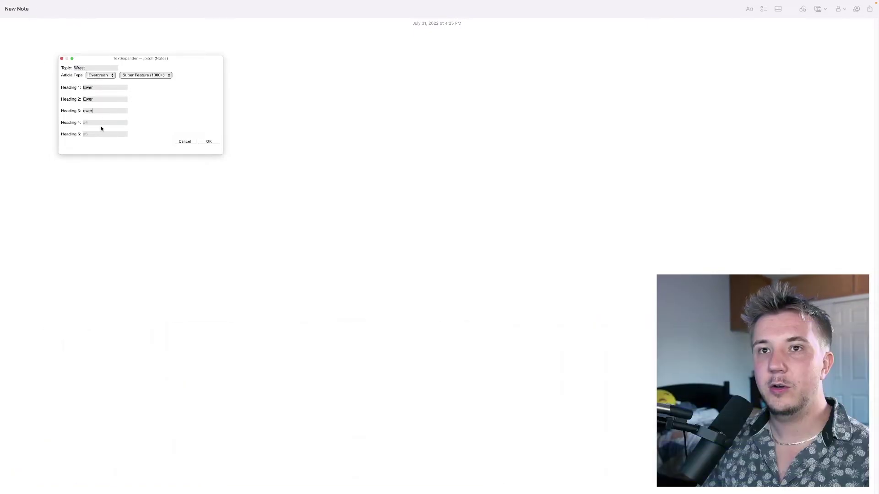
key("Tab")
type("qwerqwer")
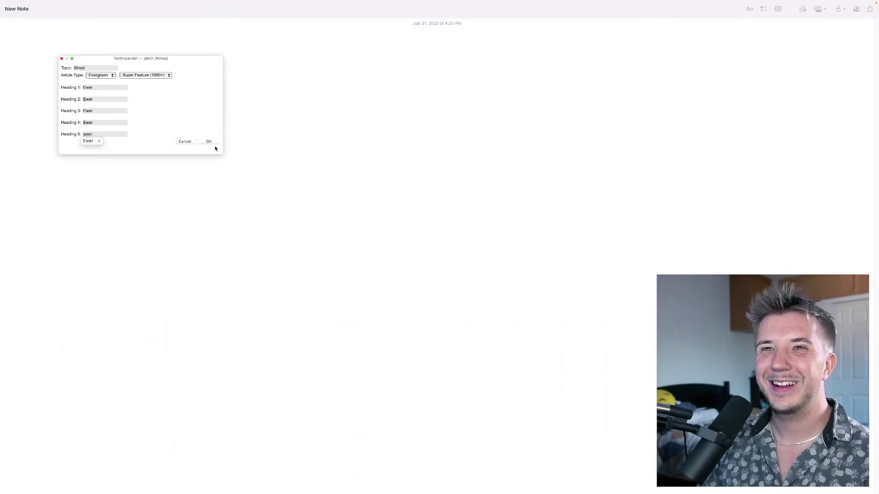
Keep Super Feature (1000+) length and Evergreen type, then insert the pitch template.
left_click(146, 75)
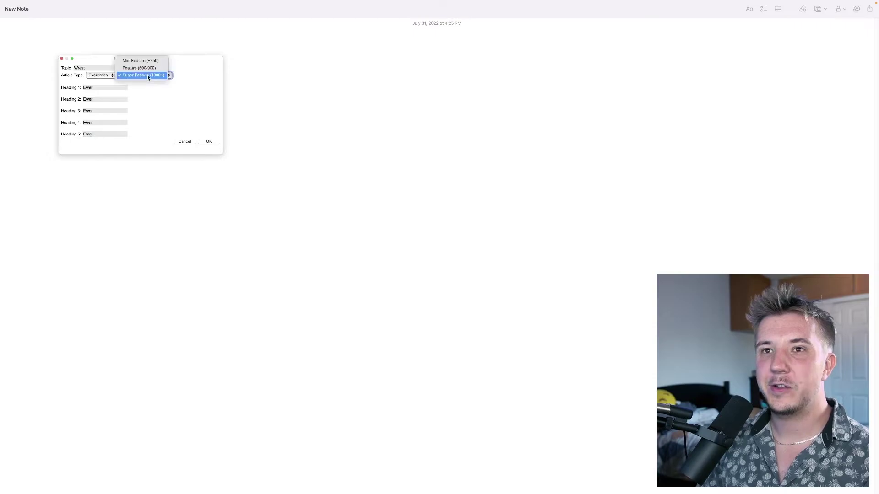
left_click(179, 115)
left_click(100, 75)
left_click(98, 73)
left_click(209, 141)
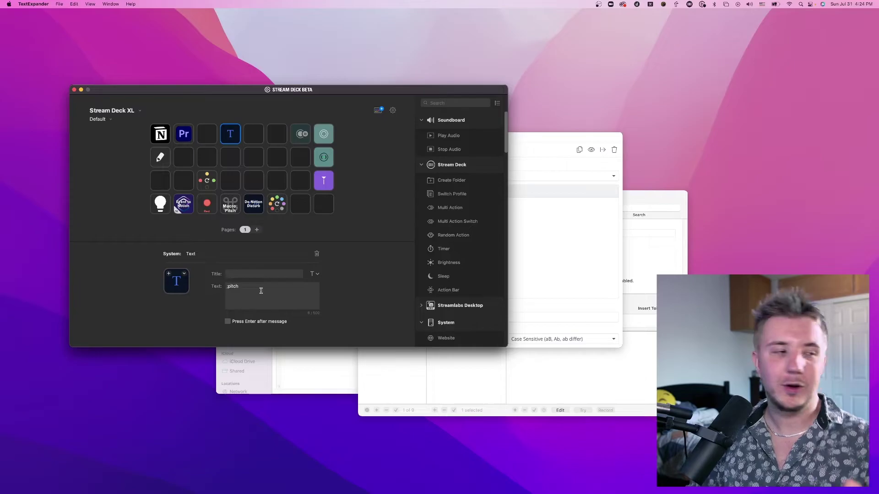
Bring up the Pitch snippet's template text in TextExpander.
left_click(556, 196)
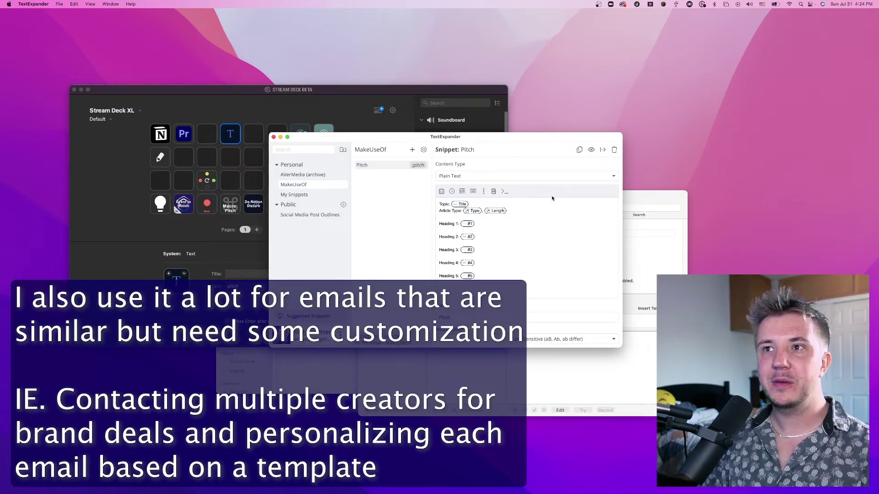
left_click(503, 229)
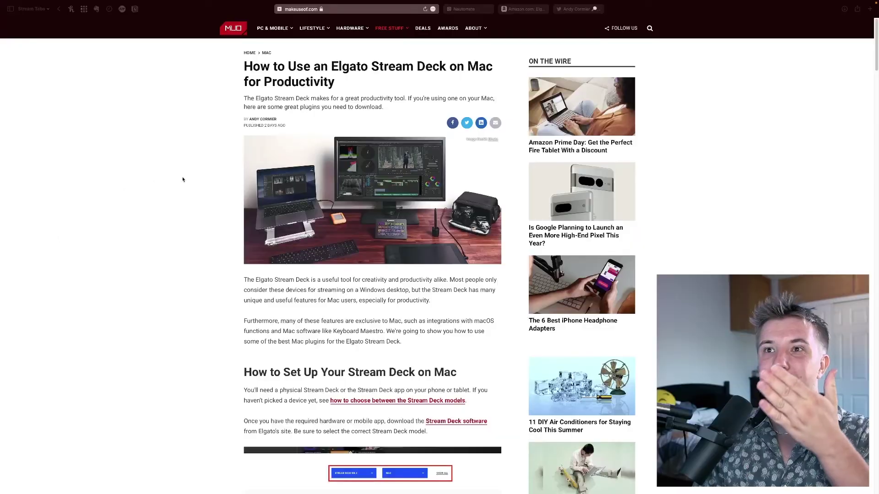
Scroll the MakeUseOf article to the numbered Shortcuts and Keyboard Maestro setup steps.
scroll(211, 197, "down", 5)
scroll(210, 196, "up", 6)
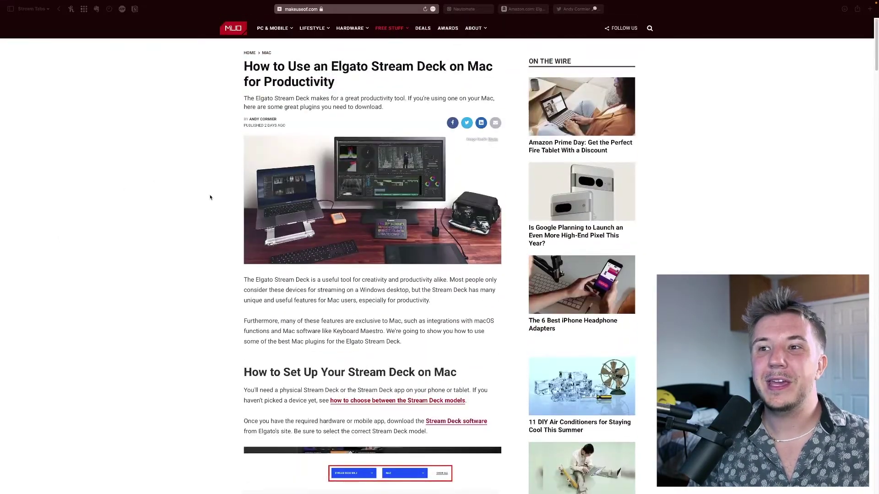
scroll(208, 196, "down", 9)
scroll(208, 200, "down", 9)
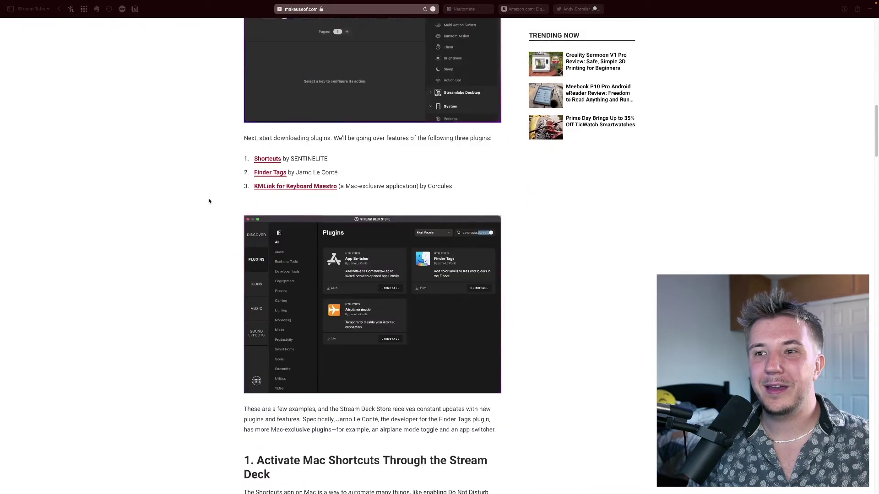
scroll(207, 210, "down", 8)
scroll(208, 223, "down", 2)
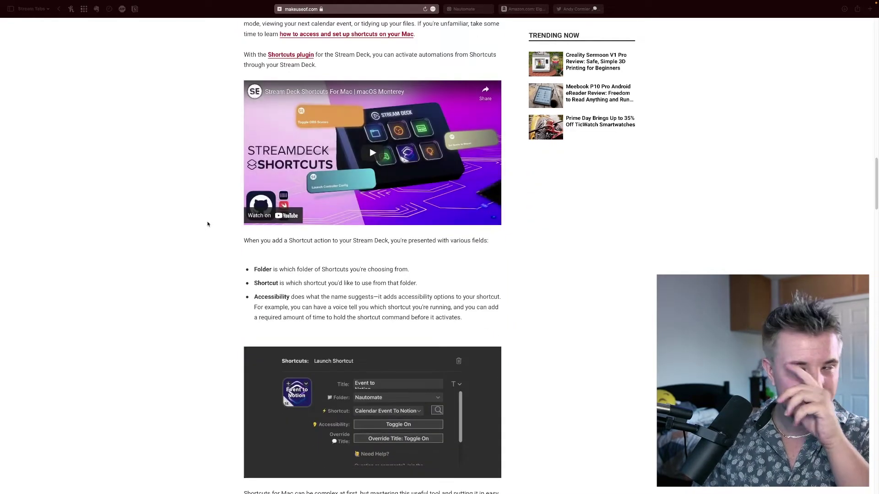
scroll(207, 223, "down", 16)
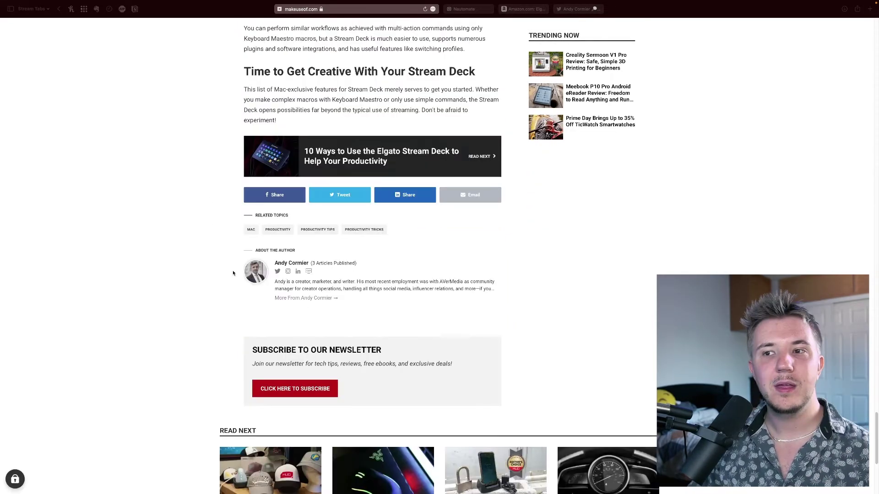
scroll(233, 274, "up", 6)
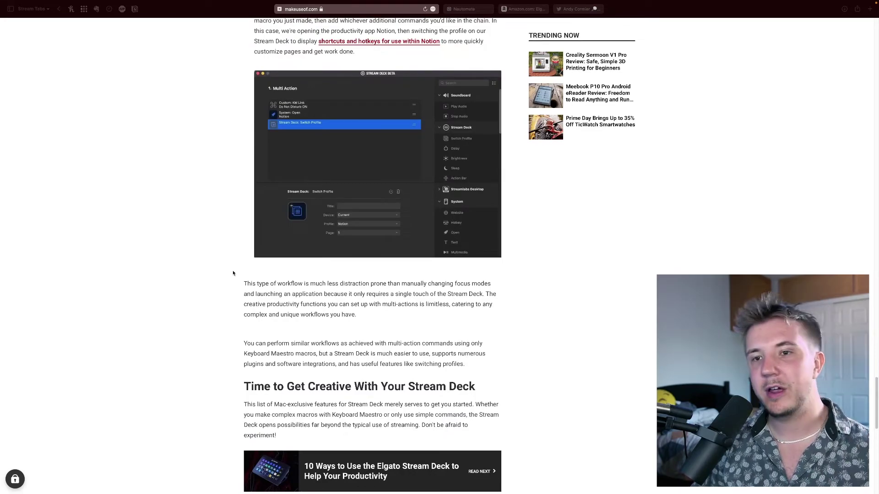
scroll(232, 275, "up", 10)
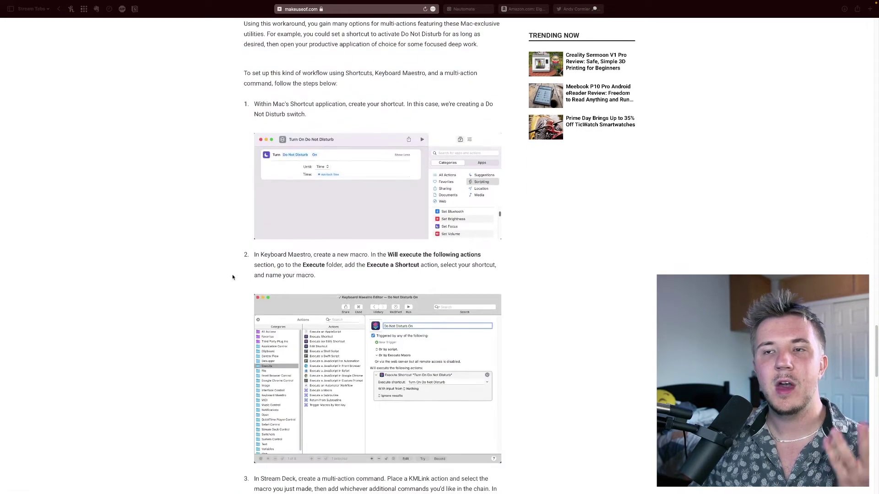